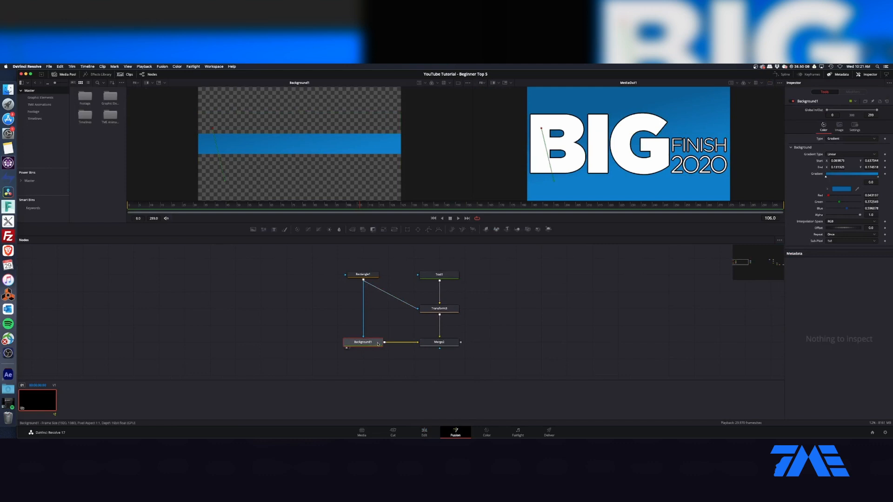
Display Background1 in the first viewer and Merge2 in the second viewer
{"action": "key", "text": "1"}
{"action": "left_click", "coordinate": [442, 343]}
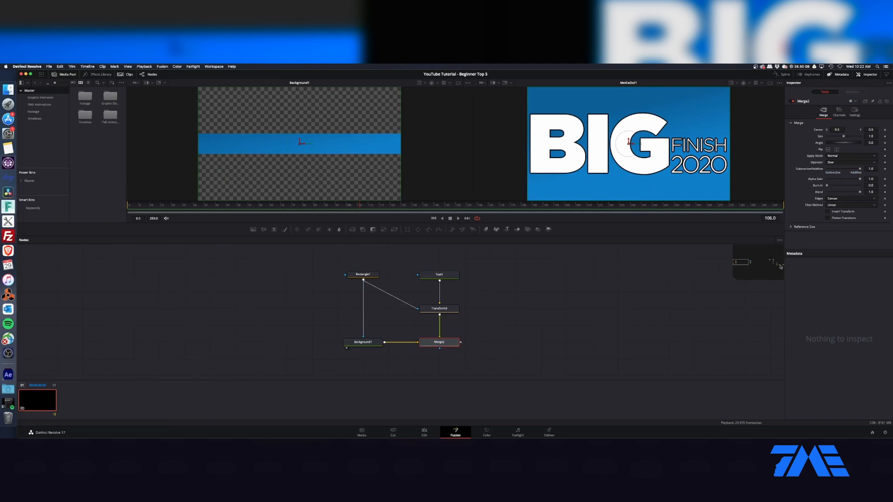
{"action": "left_click", "coordinate": [441, 347]}
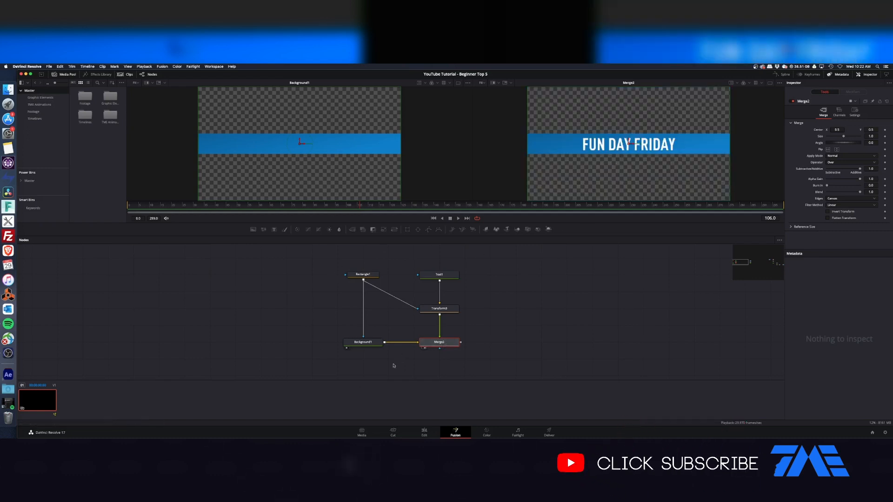
Display Rectangle1 in the first viewer, try a narrower width for it, and undo the width change
{"action": "left_click", "coordinate": [364, 342]}
{"action": "left_click", "coordinate": [369, 275]}
{"action": "key", "text": "1"}
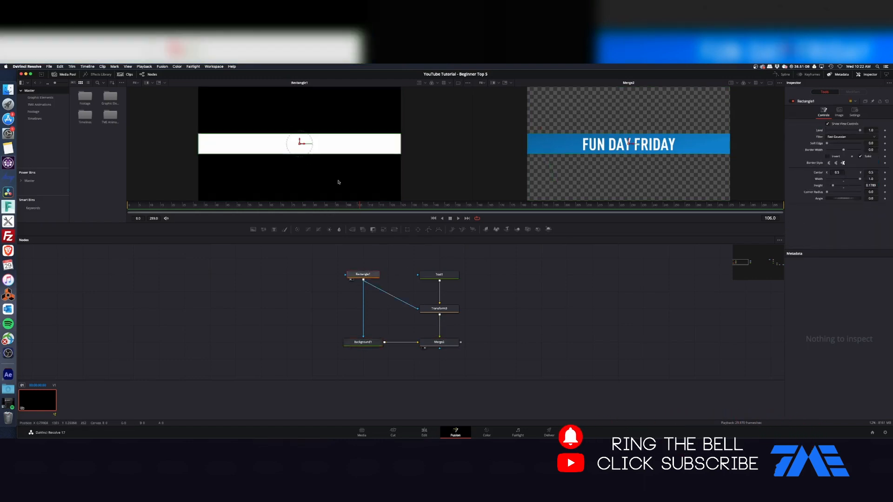
{"action": "left_click_drag", "start_coordinate": [860, 181], "coordinate": [838, 188]}
{"action": "key", "text": "super+z"}
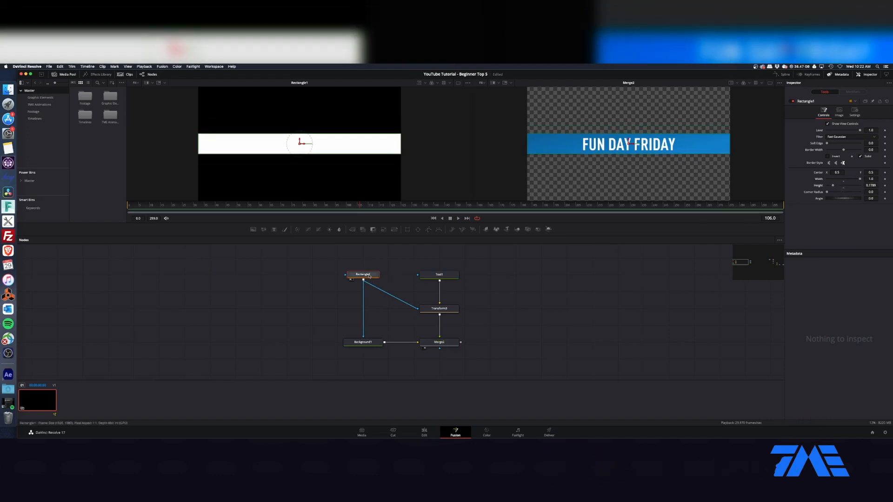
Display Text1 and then Transform3 in the first viewer
{"action": "left_click_drag", "start_coordinate": [440, 275], "coordinate": [300, 173]}
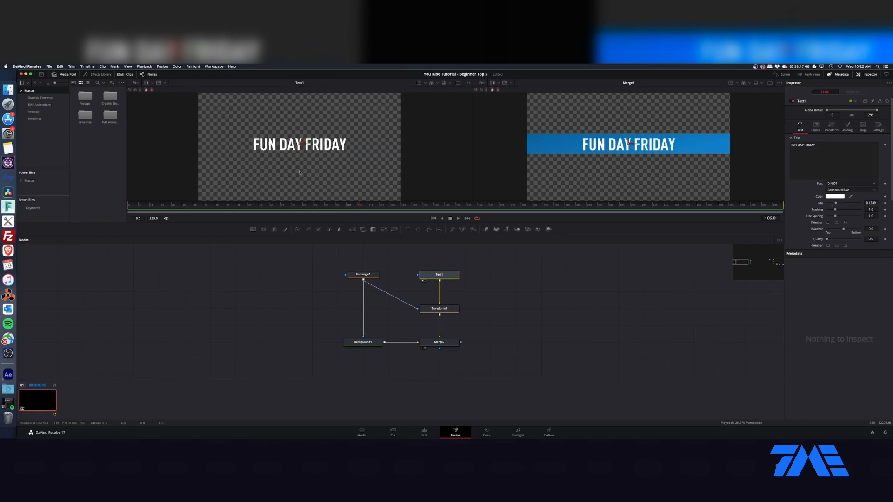
{"action": "left_click", "coordinate": [448, 310]}
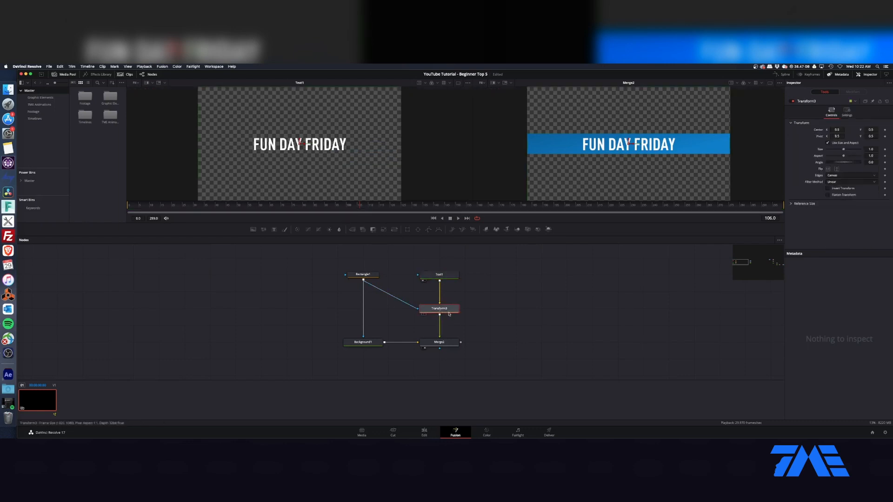
{"action": "left_click_drag", "start_coordinate": [448, 312], "coordinate": [326, 146]}
Try moving the FUN DAY FRIDAY text down past the bar's lower edge, first through Transform3 and then through Text1
{"action": "mouse_move", "coordinate": [299, 142]}
{"action": "left_mouse_down"}
{"action": "mouse_move", "coordinate": [301, 122]}
{"action": "mouse_move", "coordinate": [301, 154]}
{"action": "left_mouse_up"}
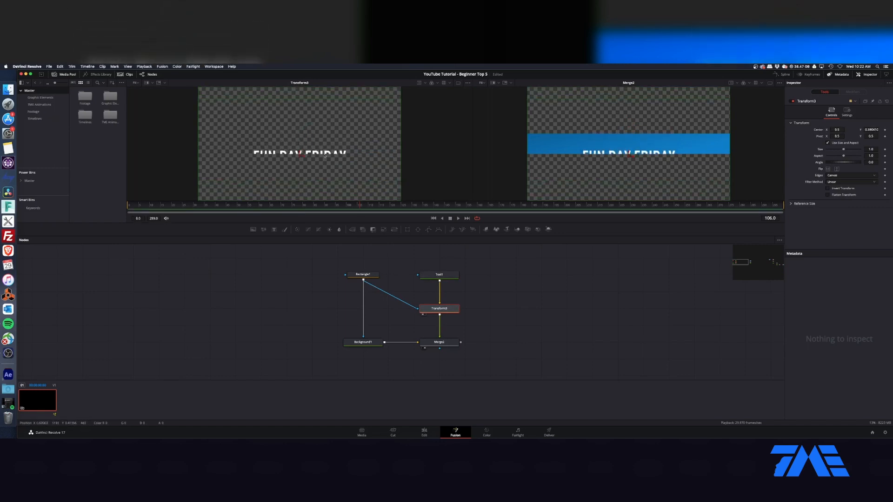
{"action": "key", "text": "super+z"}
{"action": "left_click", "coordinate": [448, 275]}
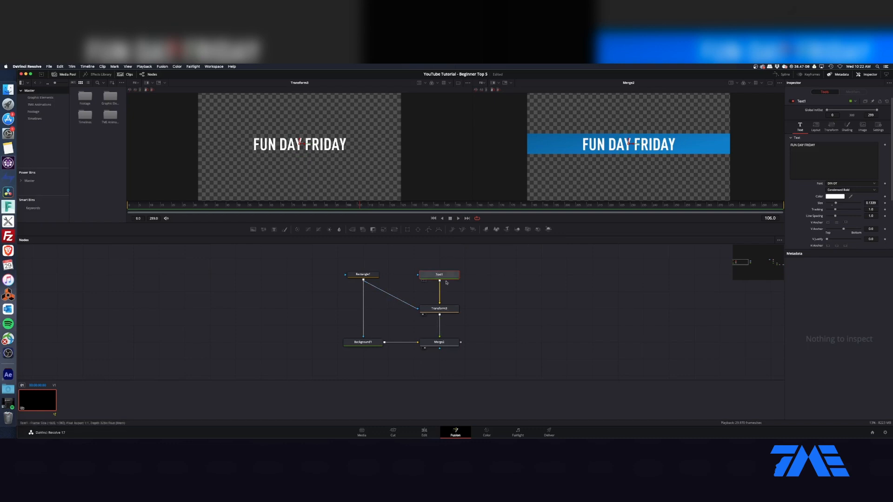
{"action": "left_click_drag", "start_coordinate": [630, 141], "coordinate": [629, 154]}
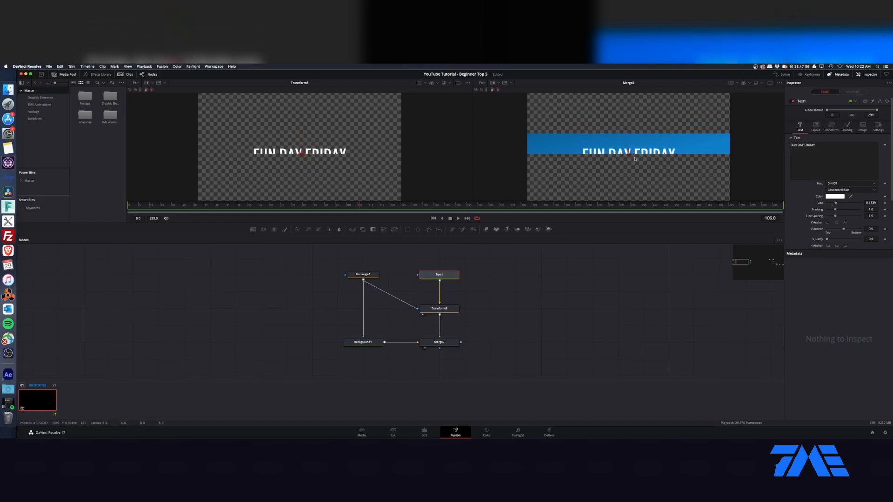
Examine Text1's layout, transform and text settings and compare them with Transform3's controls
{"action": "left_click", "coordinate": [816, 127]}
{"action": "left_click", "coordinate": [831, 126]}
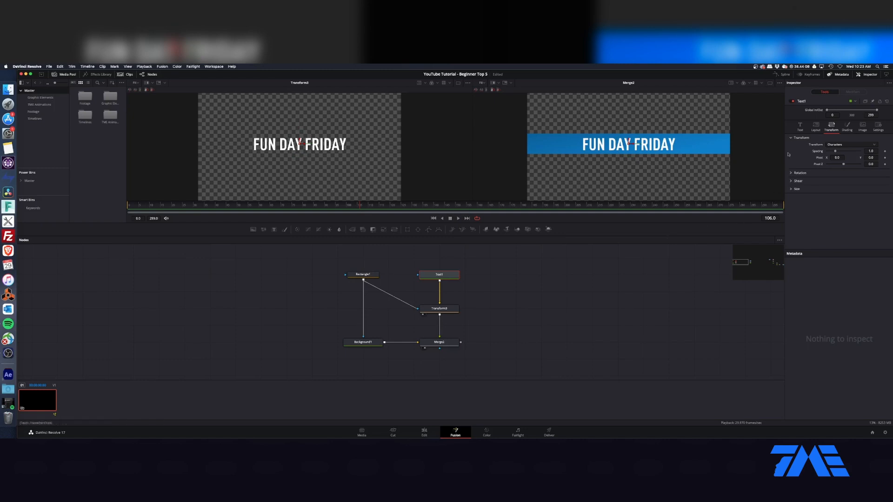
{"action": "left_click", "coordinate": [800, 127]}
{"action": "left_click", "coordinate": [443, 307]}
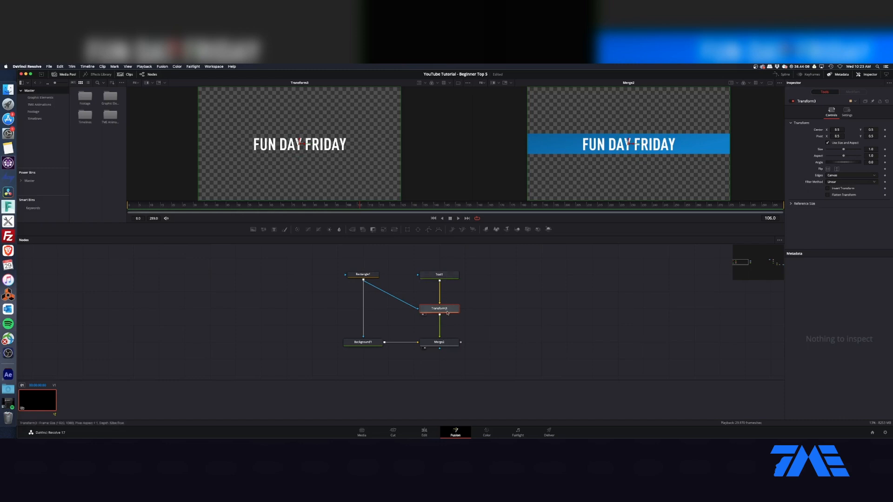
{"action": "left_click", "coordinate": [435, 276]}
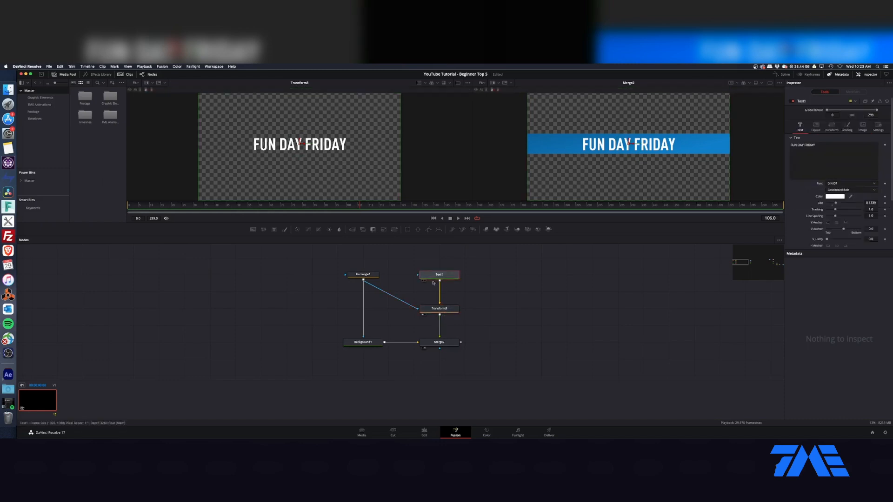
{"action": "left_click", "coordinate": [458, 312]}
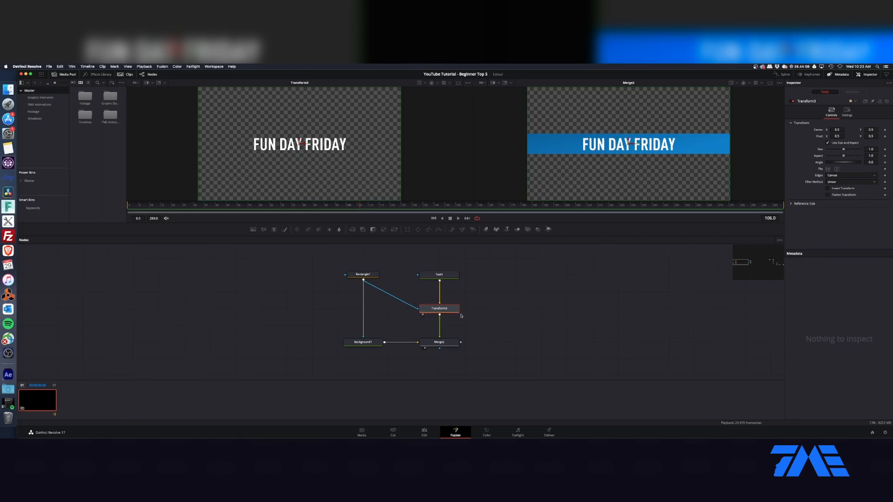
Detach Transform3 from the node chain and connect Text1 directly to Merge2
{"action": "left_click_drag", "start_coordinate": [439, 309], "coordinate": [479, 329]}
{"action": "left_click", "coordinate": [485, 300]}
{"action": "left_click", "coordinate": [464, 309]}
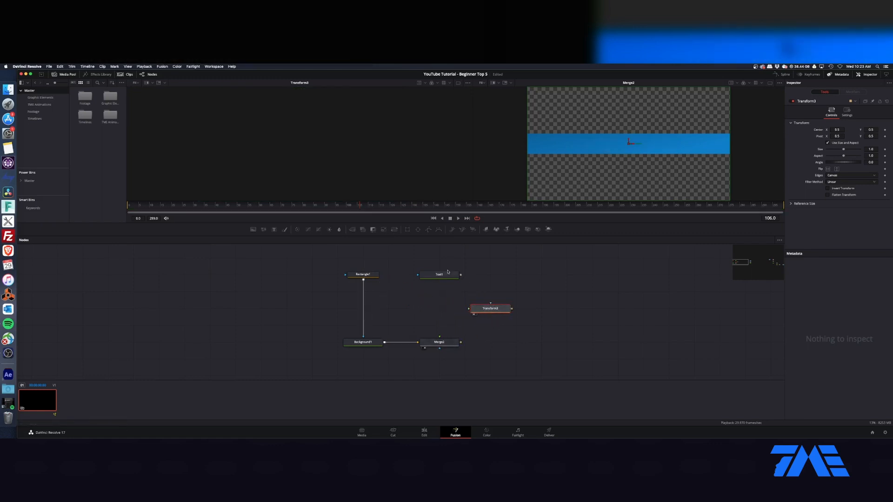
{"action": "left_click", "coordinate": [449, 274]}
{"action": "left_click_drag", "start_coordinate": [461, 276], "coordinate": [439, 341]}
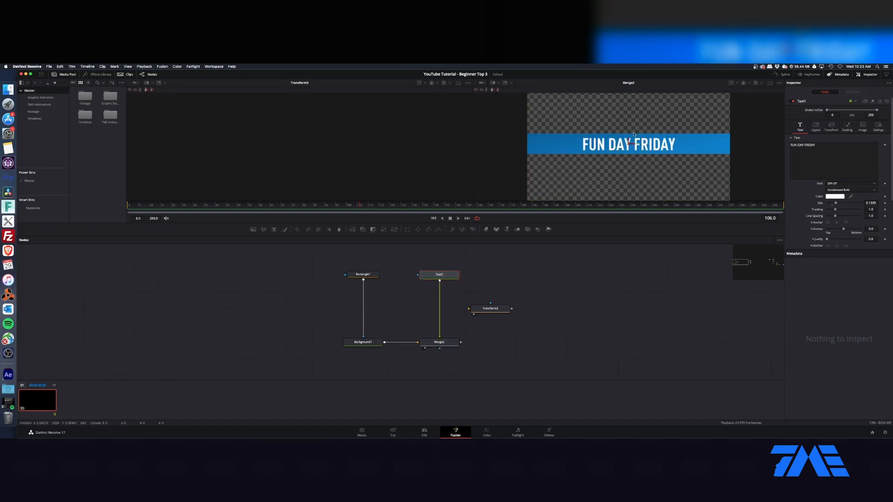
Mask Text1 with Rectangle1 and try moving the text both before and after adding the mask
{"action": "mouse_move", "coordinate": [634, 142]}
{"action": "left_mouse_down"}
{"action": "mouse_move", "coordinate": [637, 117]}
{"action": "mouse_move", "coordinate": [635, 151]}
{"action": "left_mouse_up"}
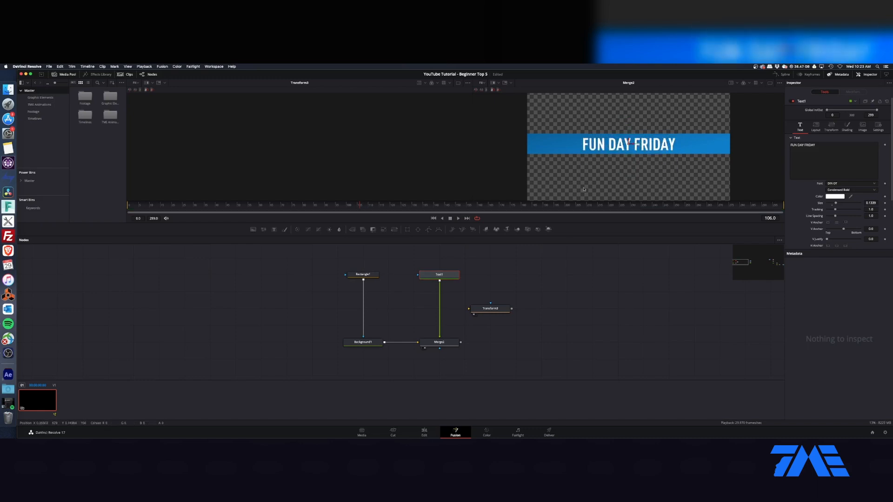
{"action": "left_click_drag", "start_coordinate": [363, 281], "coordinate": [419, 275]}
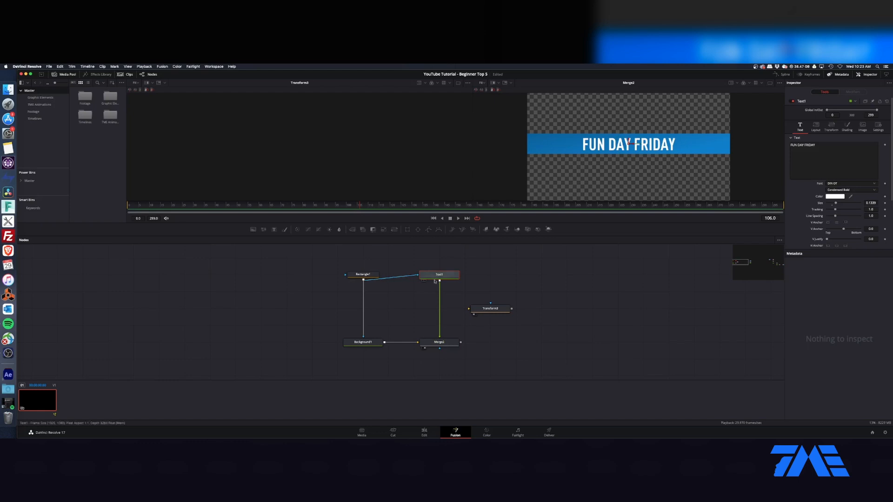
{"action": "mouse_move", "coordinate": [629, 142]}
{"action": "left_mouse_down"}
{"action": "mouse_move", "coordinate": [629, 124]}
{"action": "mouse_move", "coordinate": [631, 159]}
{"action": "mouse_move", "coordinate": [629, 141]}
{"action": "left_mouse_up"}
Reinsert Transform3 between Text1 and Merge2 with Rectangle1 as its mask, testing it with an upward text move that is undone
{"action": "left_click_drag", "start_coordinate": [501, 311], "coordinate": [441, 315]}
{"action": "left_click_drag", "start_coordinate": [414, 277], "coordinate": [419, 309]}
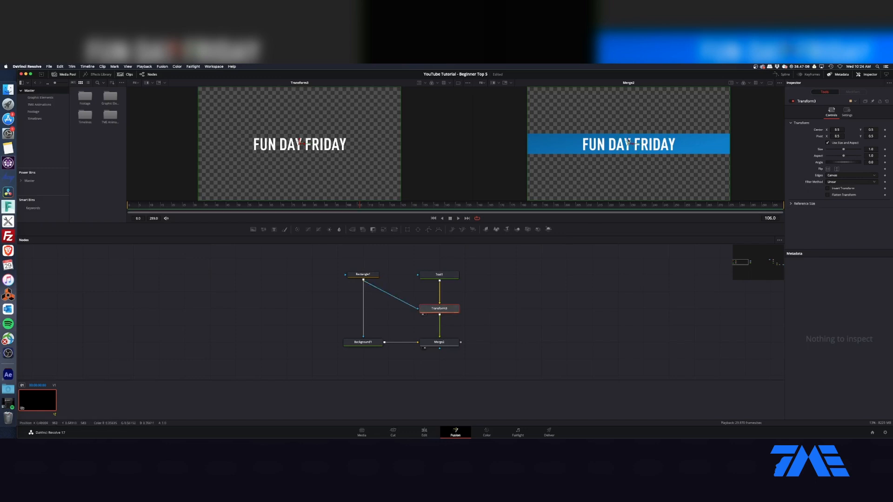
{"action": "left_click_drag", "start_coordinate": [629, 141], "coordinate": [631, 136]}
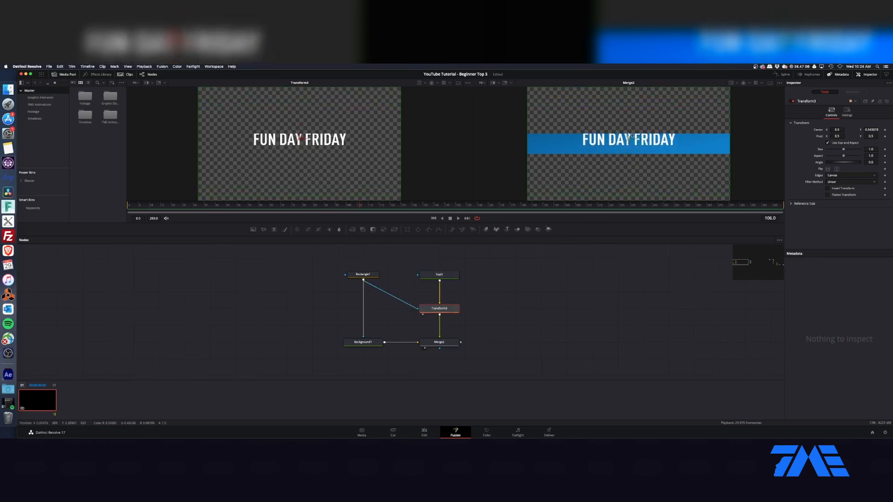
{"action": "key", "text": "super+z"}
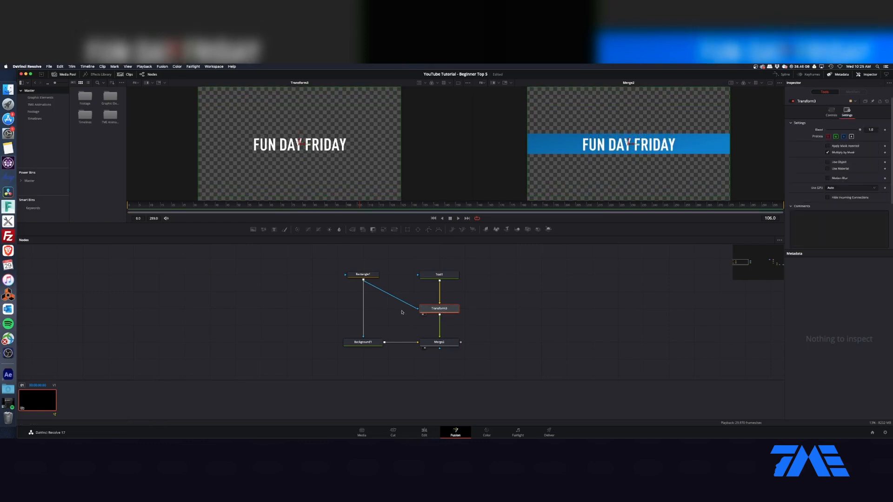
Try different heights for Rectangle1 to test the shared mask on bar and text, undoing the changes
{"action": "left_click", "coordinate": [365, 275]}
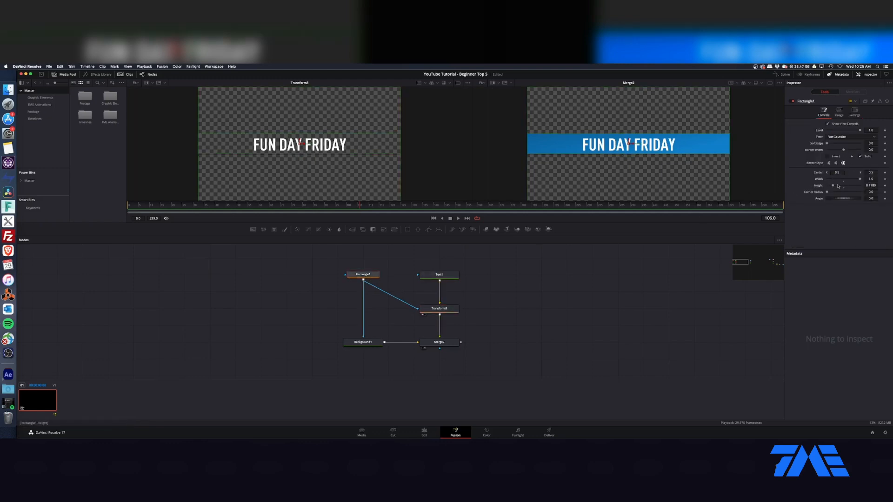
{"action": "left_click_drag", "start_coordinate": [834, 187], "coordinate": [834, 188]}
{"action": "key", "text": "super+z"}
{"action": "left_click_drag", "start_coordinate": [834, 187], "coordinate": [833, 187]}
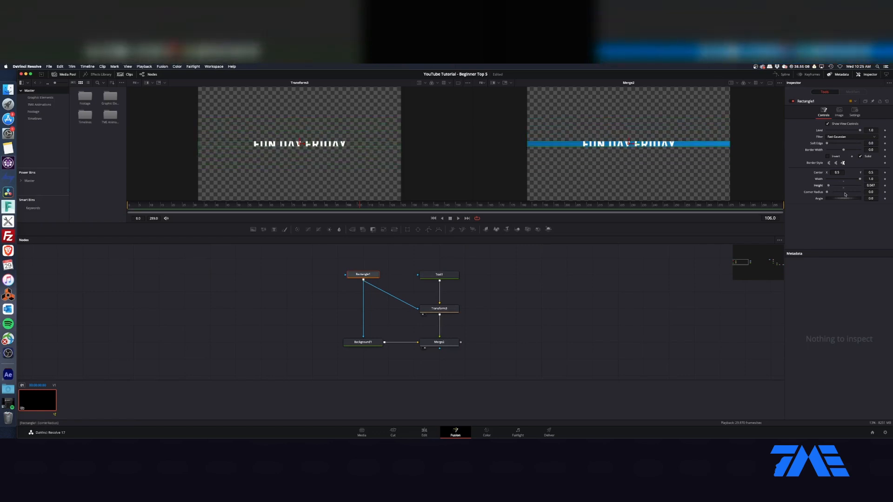
{"action": "key", "text": "super+z"}
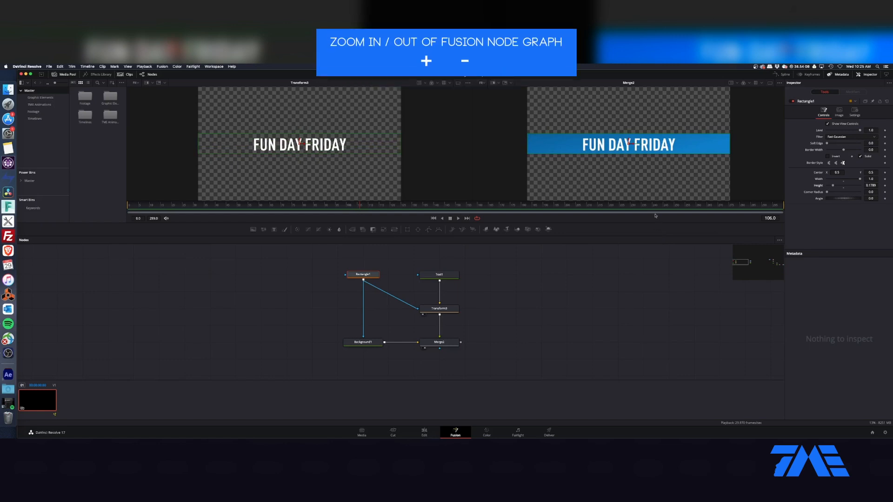
{"action": "left_click_drag", "start_coordinate": [833, 187], "coordinate": [833, 189]}
Show the Spline editor beside the node graph and widen the node graph area
{"action": "left_click", "coordinate": [784, 74]}
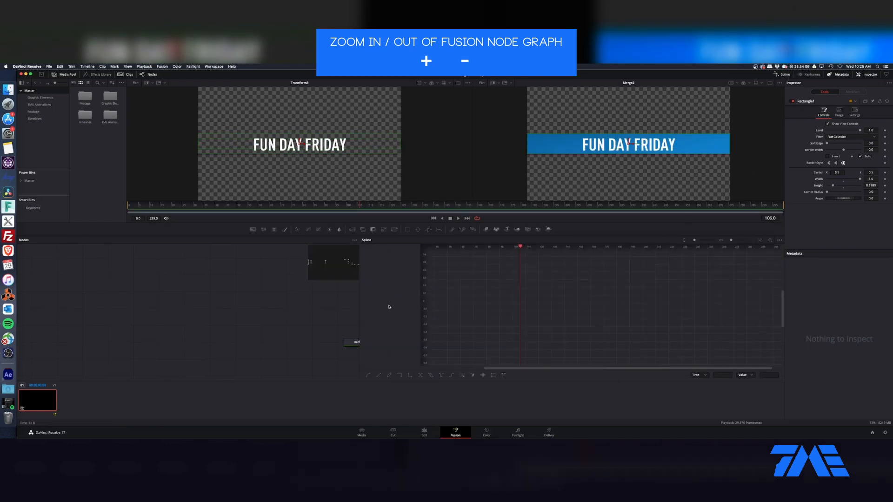
{"action": "left_click_drag", "start_coordinate": [359, 314], "coordinate": [518, 307]}
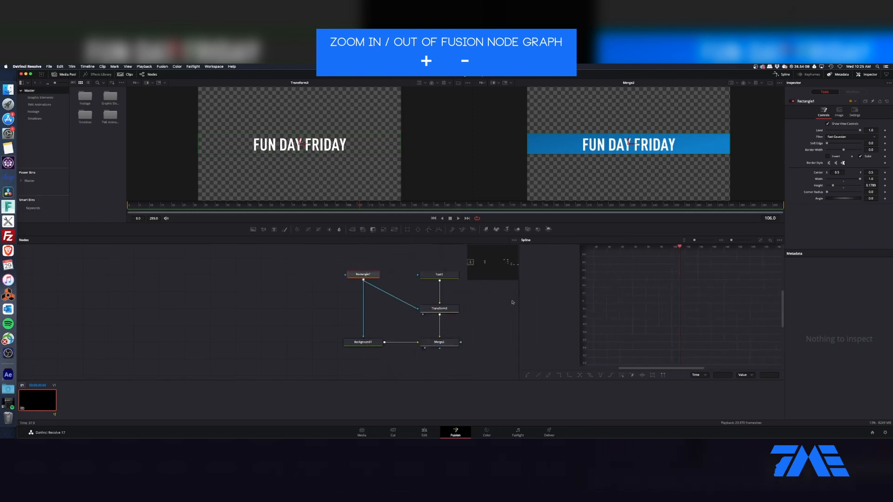
Add keyframes for Rectangle1's height at frames 0, 10, 19 and 27
{"action": "left_click", "coordinate": [885, 186]}
{"action": "left_click", "coordinate": [135, 205]}
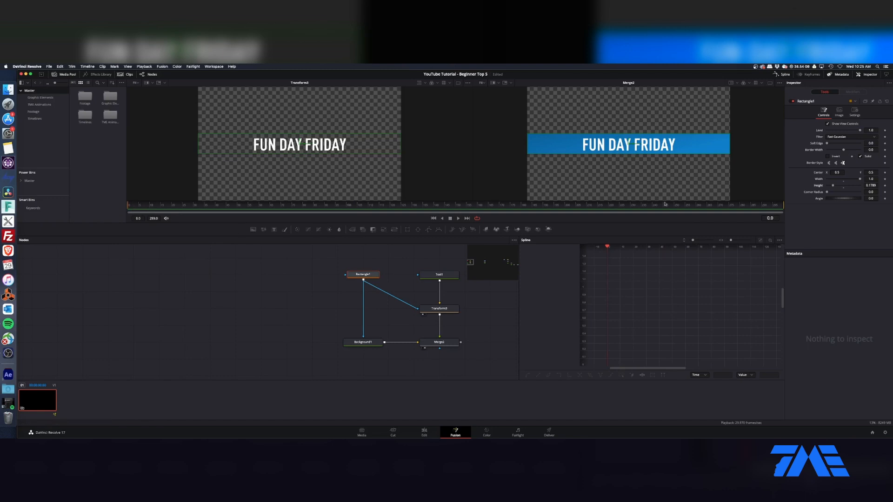
{"action": "left_click", "coordinate": [886, 186]}
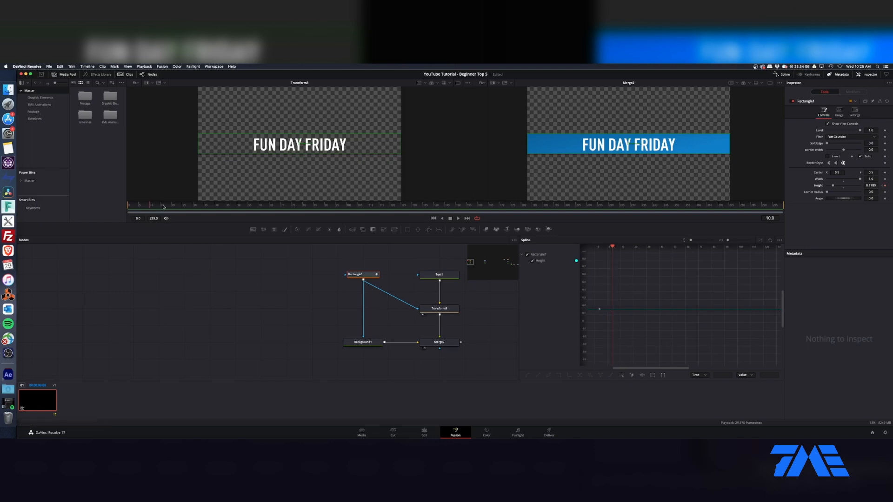
{"action": "left_click", "coordinate": [886, 187]}
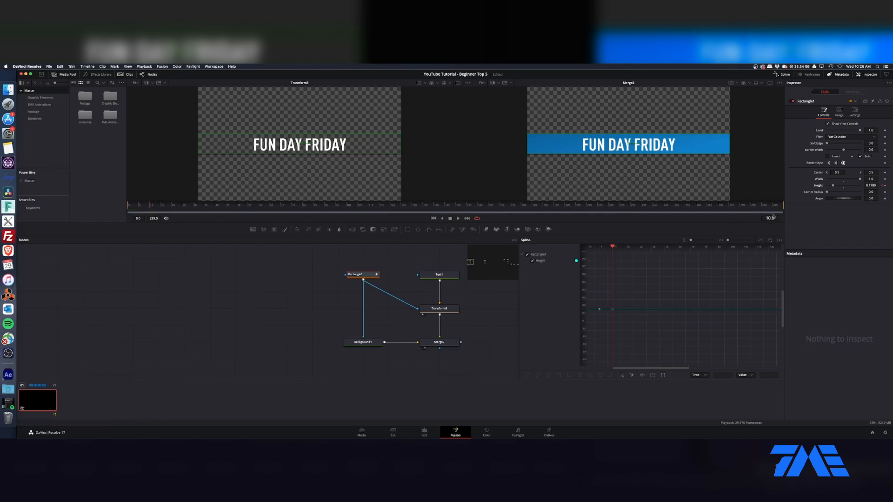
{"action": "left_click", "coordinate": [171, 207]}
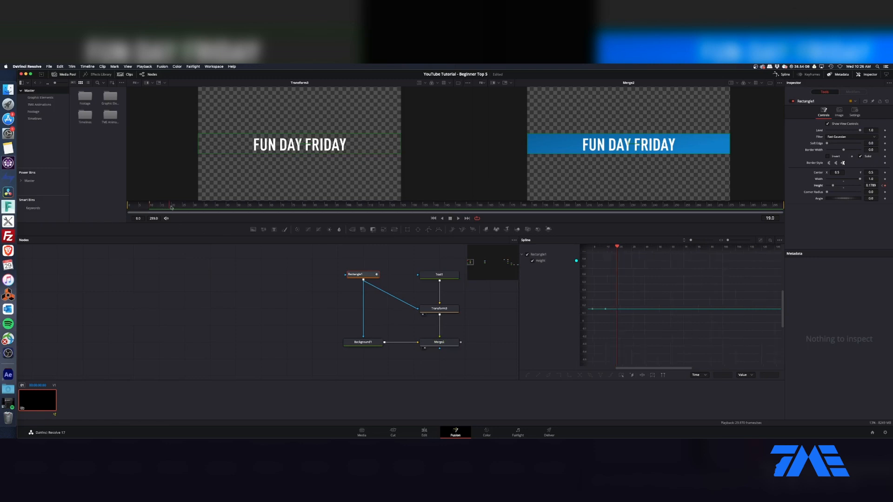
{"action": "left_click", "coordinate": [885, 186]}
{"action": "left_click", "coordinate": [885, 186]}
Set Rectangle1's height to 0 at frame 0
{"action": "left_click_drag", "start_coordinate": [186, 206], "coordinate": [115, 209]}
{"action": "type", "text": "0"}
{"action": "key", "text": "Tab"}
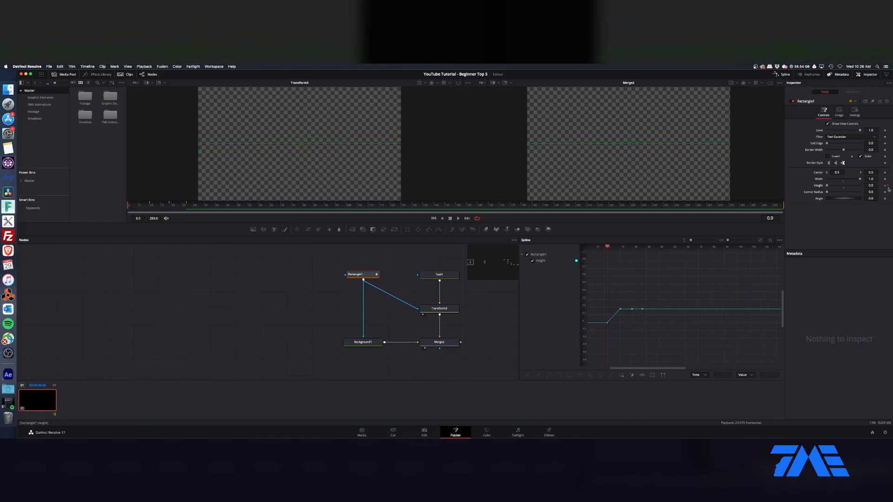
Set Rectangle1's height to 0.22 at the frame 10 keyframe
{"action": "left_click", "coordinate": [888, 186]}
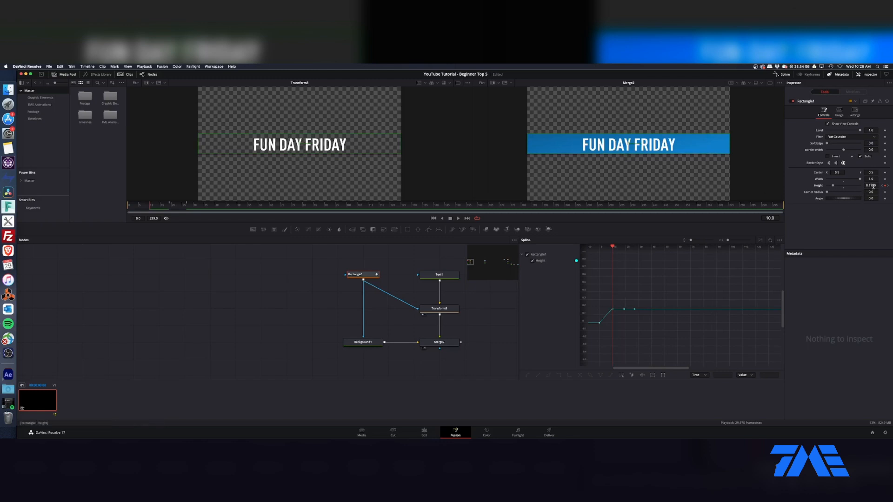
{"action": "left_click_drag", "start_coordinate": [874, 186], "coordinate": [877, 186]}
{"action": "double_click", "coordinate": [877, 187]}
{"action": "type", "text": "0.2"}
{"action": "key", "text": "Tab"}
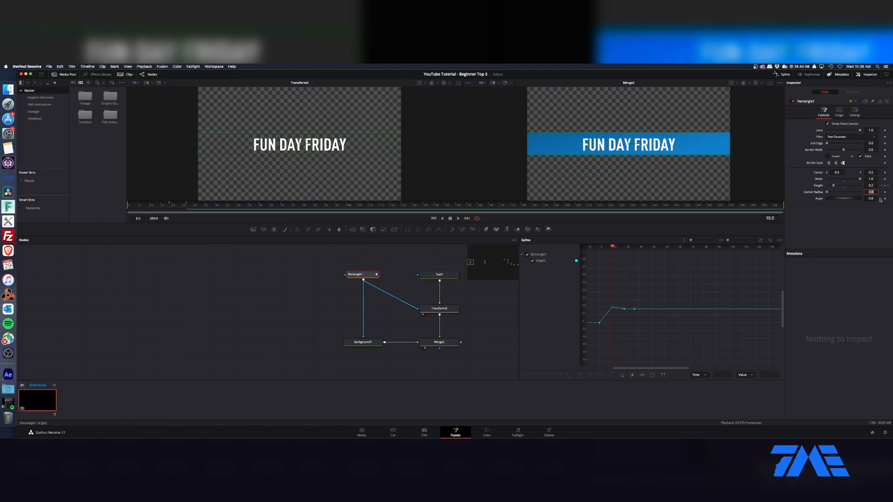
{"action": "double_click", "coordinate": [871, 185]}
{"action": "type", "text": "0.22"}
{"action": "key", "text": "Tab"}
Set Rectangle1's height to 0.13 at the frame 19 keyframe and go to the keyframe at frame 27
{"action": "left_click", "coordinate": [888, 186]}
{"action": "double_click", "coordinate": [871, 185]}
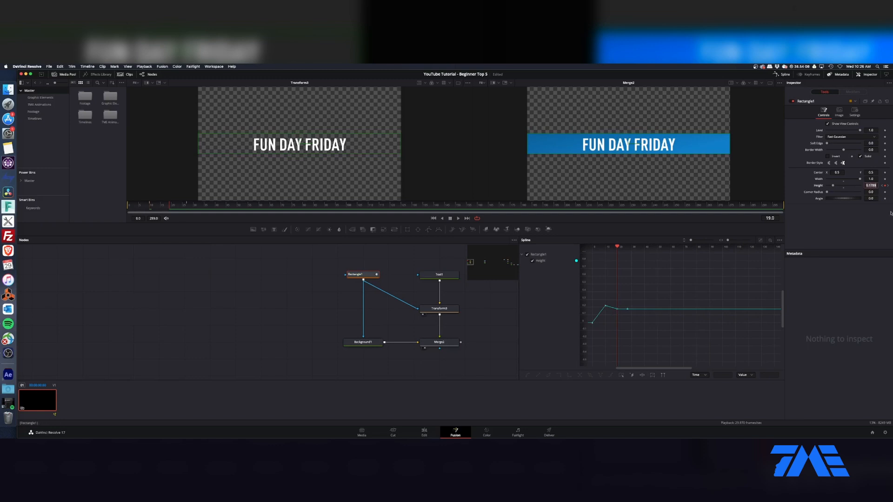
{"action": "type", "text": "0.13"}
{"action": "key", "text": "Tab"}
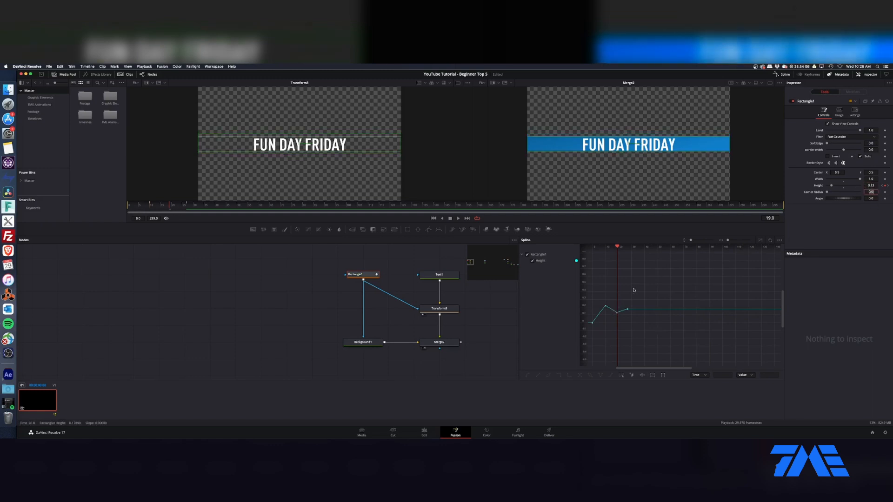
{"action": "left_click", "coordinate": [888, 186]}
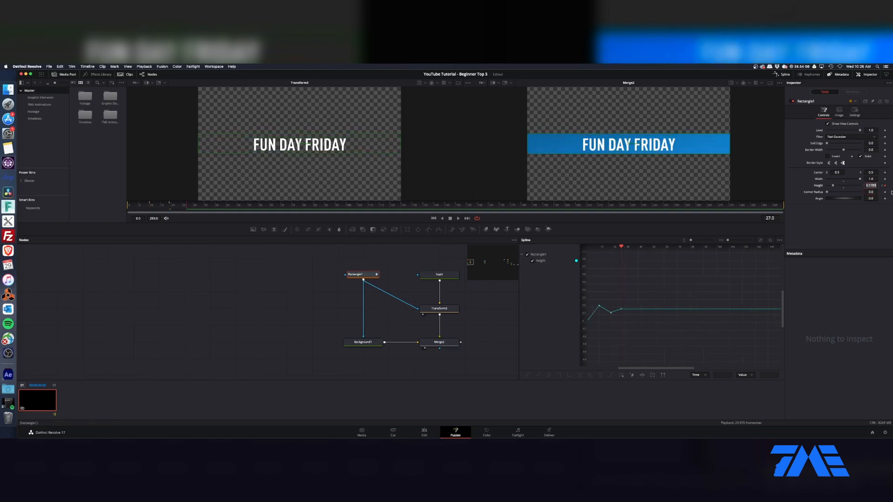
Smooth all of Rectangle1's height keyframes in the spline and set their ease in to about 68 and ease out to about 21
{"action": "left_click", "coordinate": [644, 293]}
{"action": "key", "text": "ctrl+f"}
{"action": "left_click_drag", "start_coordinate": [775, 256], "coordinate": [590, 366]}
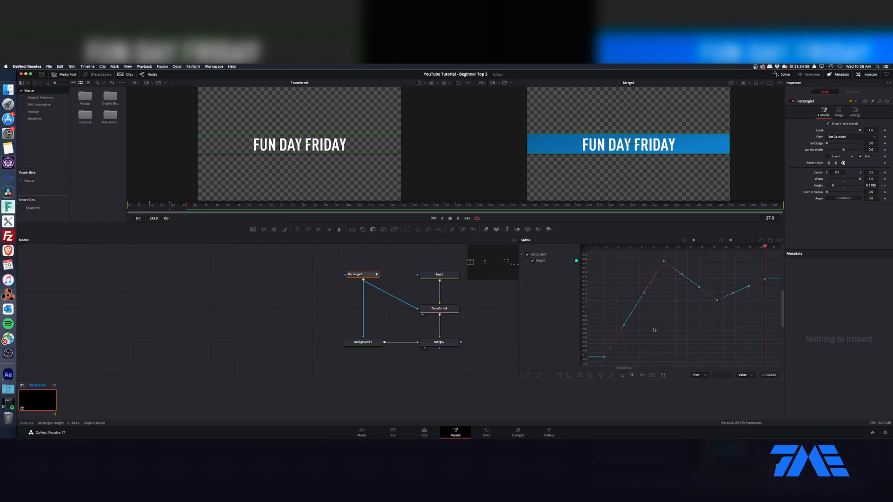
{"action": "left_click", "coordinate": [654, 329]}
{"action": "left_click", "coordinate": [748, 285]}
{"action": "key", "text": "s"}
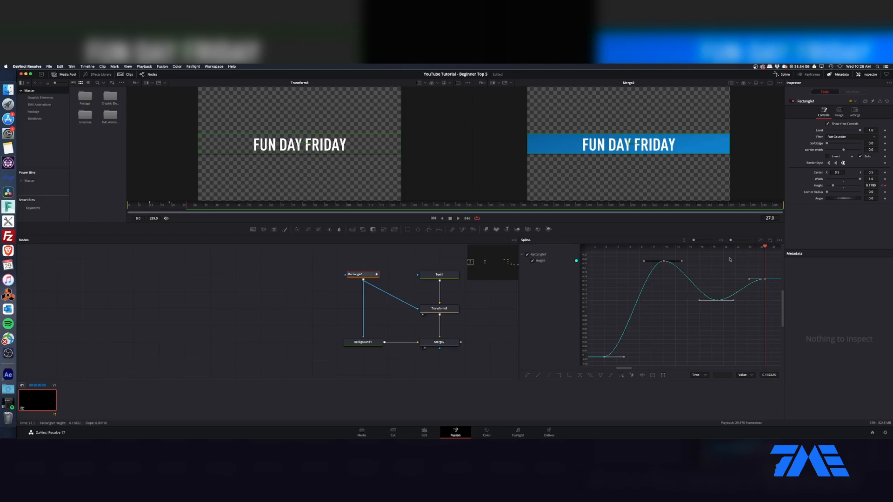
{"action": "key", "text": "t"}
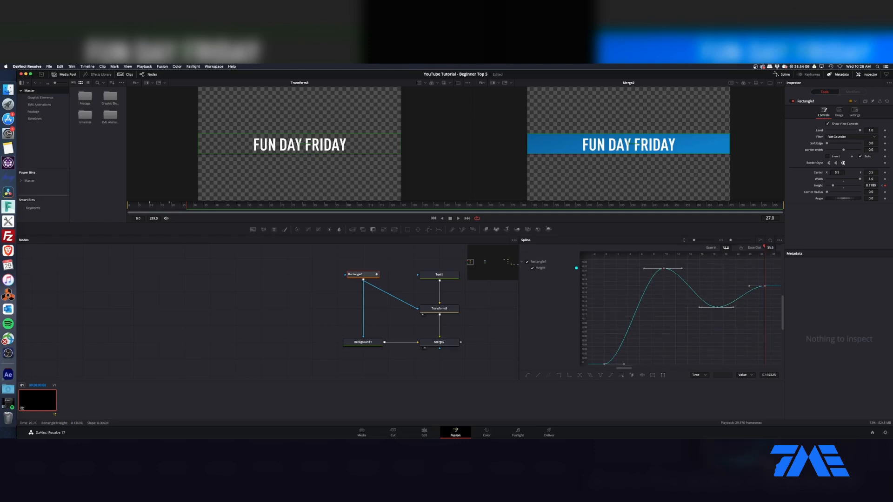
{"action": "left_click_drag", "start_coordinate": [726, 248], "coordinate": [746, 249]}
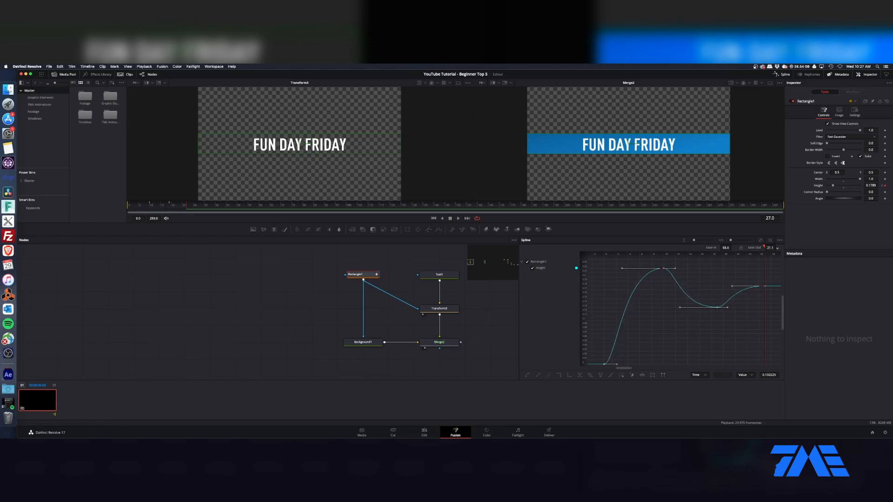
Play the title bar animation from the first frame to check the eased height motion
{"action": "left_click_drag", "start_coordinate": [160, 206], "coordinate": [129, 206]}
{"action": "key", "text": "space"}
{"action": "left_click", "coordinate": [131, 208]}
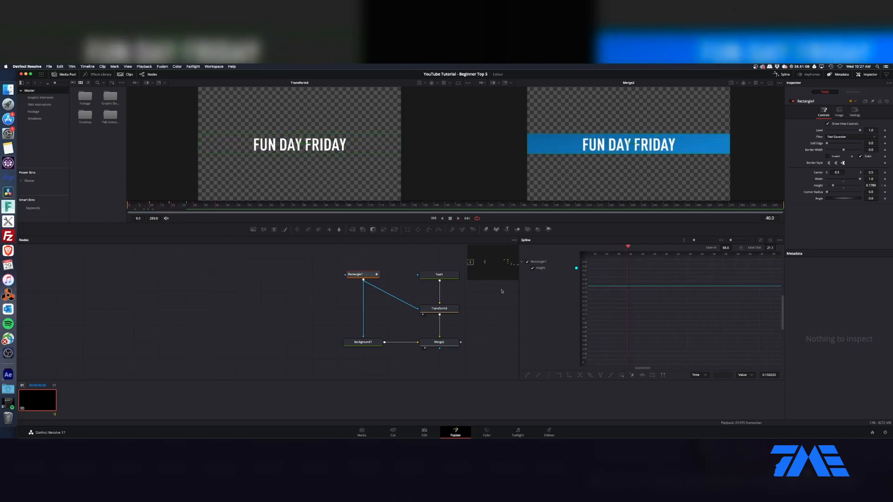
Close the spline editor and show the Kia logo group's BGColor_1 node in the second viewer
{"action": "left_click", "coordinate": [784, 75]}
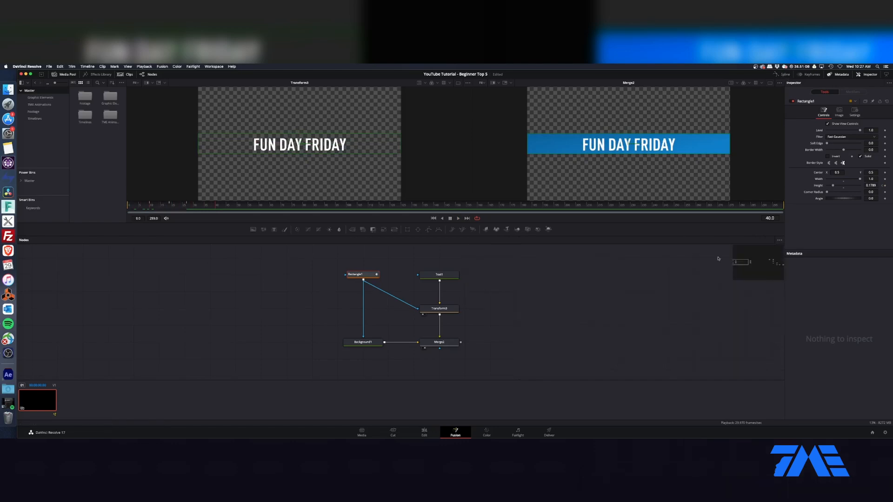
{"action": "left_click_drag", "start_coordinate": [753, 264], "coordinate": [755, 264]}
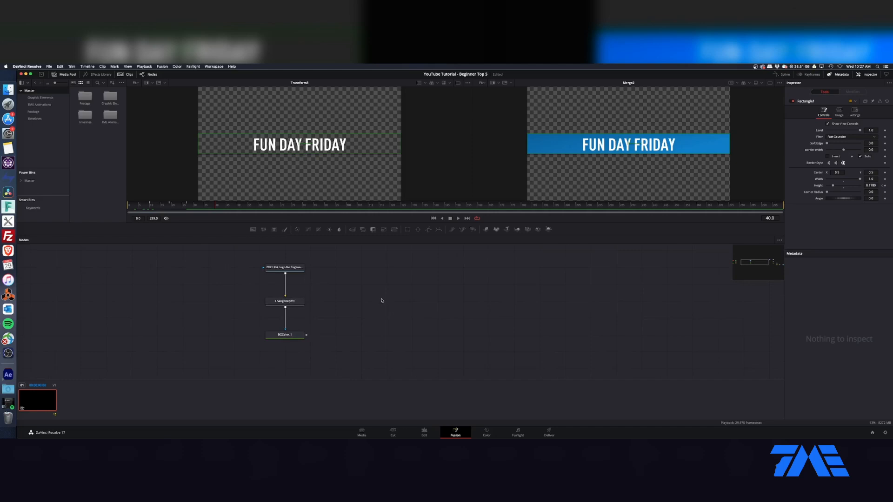
{"action": "left_click", "coordinate": [307, 337]}
{"action": "key", "text": "2"}
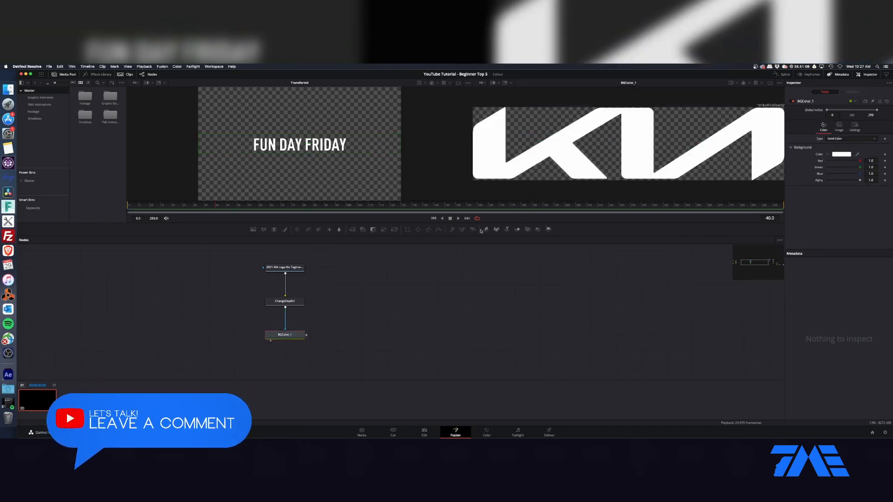
Show the 2021 KIA Logo loader node in the first viewer and bring up the ChangeDepth1 node's settings
{"action": "left_click", "coordinate": [291, 268]}
{"action": "key", "text": "1"}
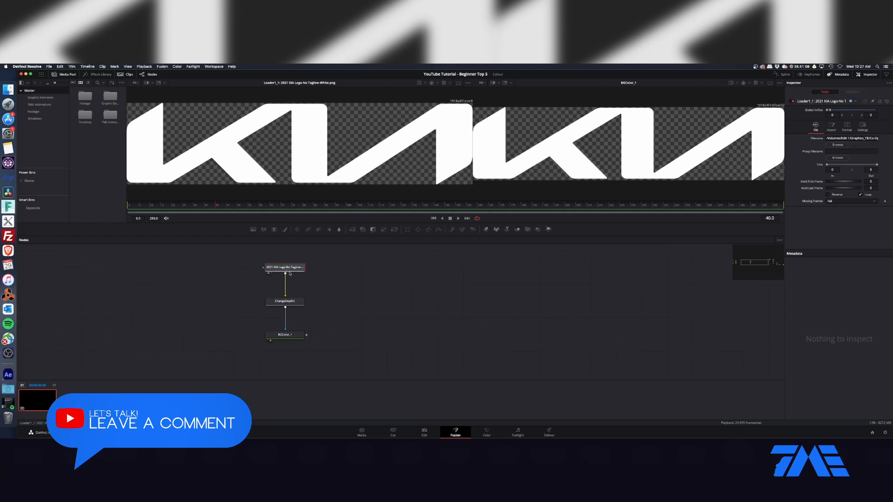
{"action": "left_click", "coordinate": [297, 302]}
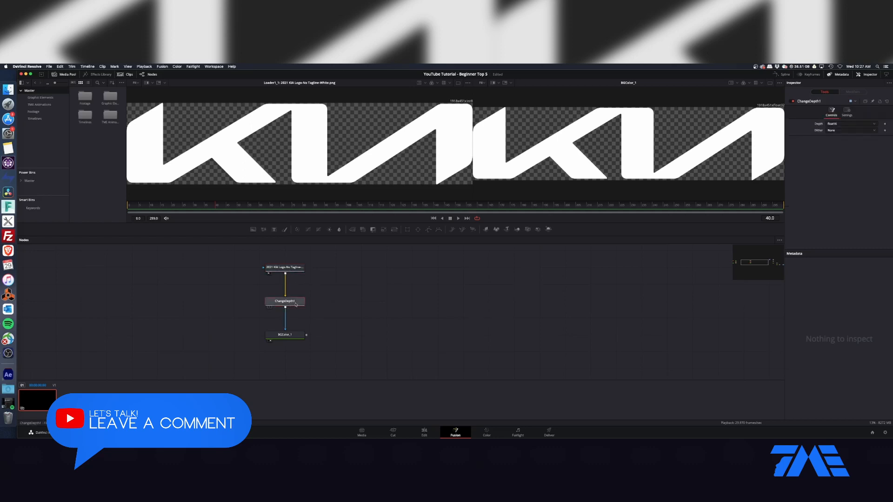